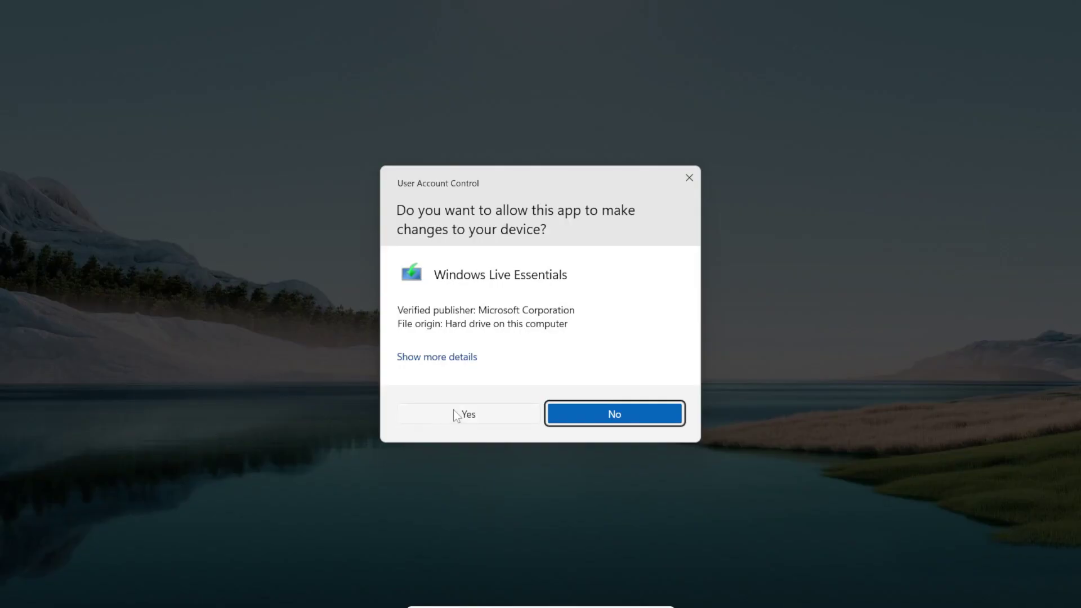
# - Allow setup changes and download and install .NET Framework 3.5, dismissing the success message
pyautogui.click(463, 413)
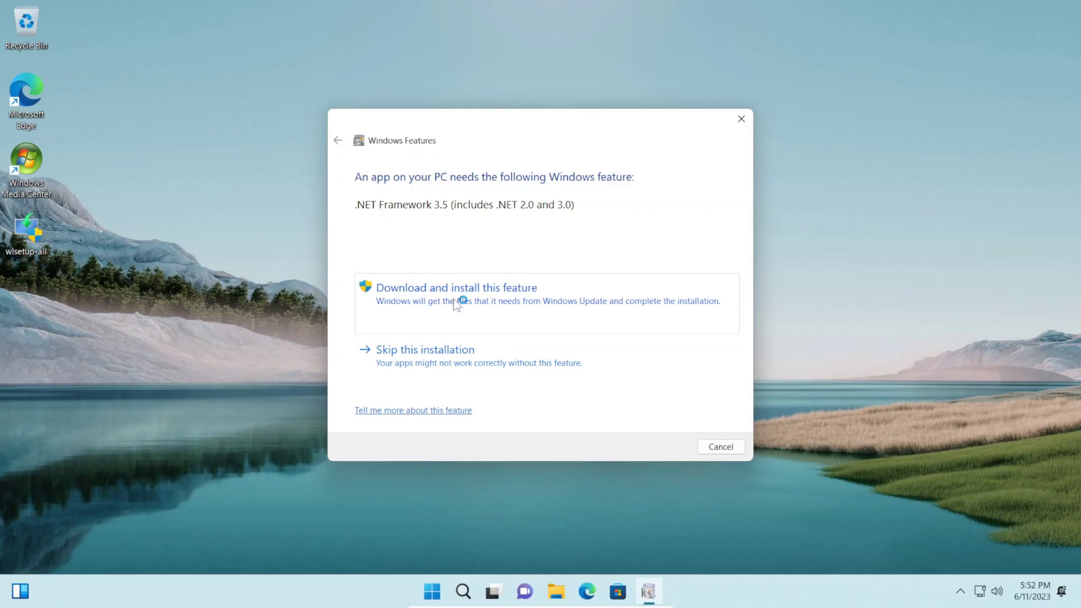
pyautogui.click(453, 298)
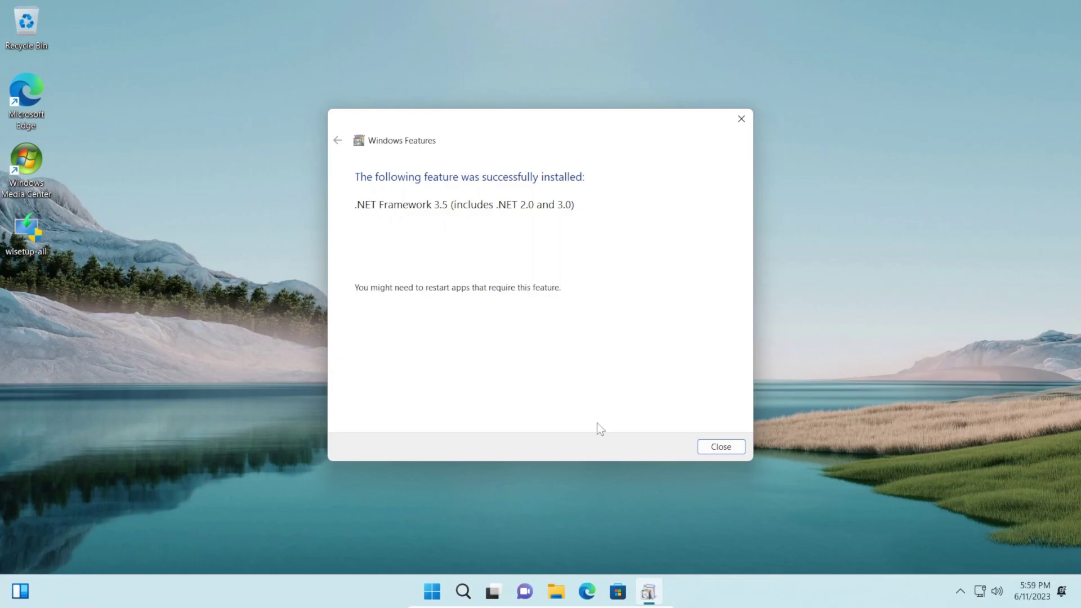
pyautogui.click(720, 447)
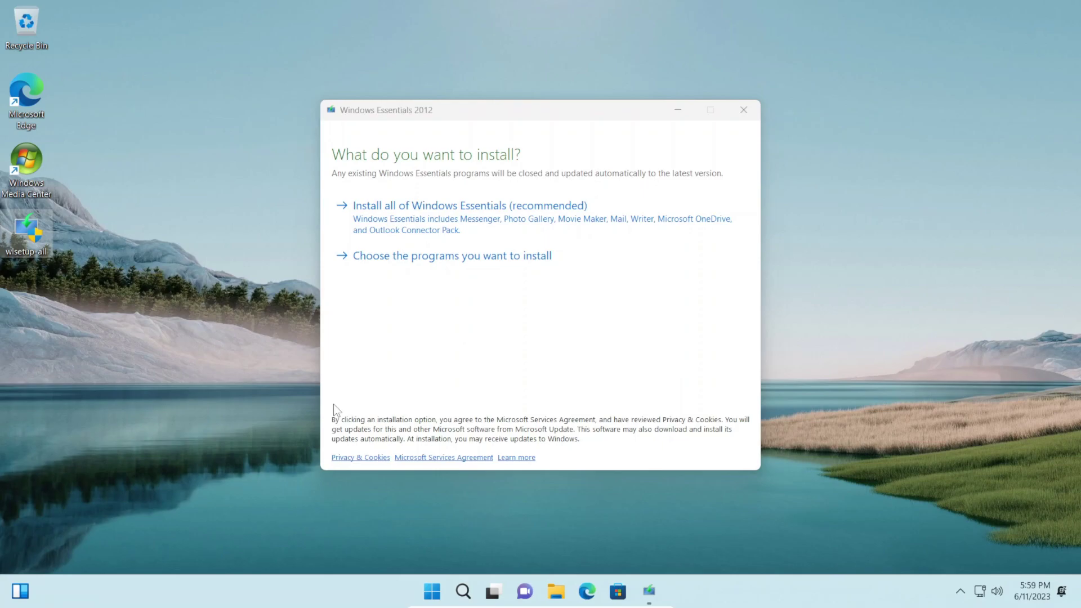
# - Install all of Windows Essentials (recommended), watch progress details, and close the finished installer
pyautogui.click(440, 219)
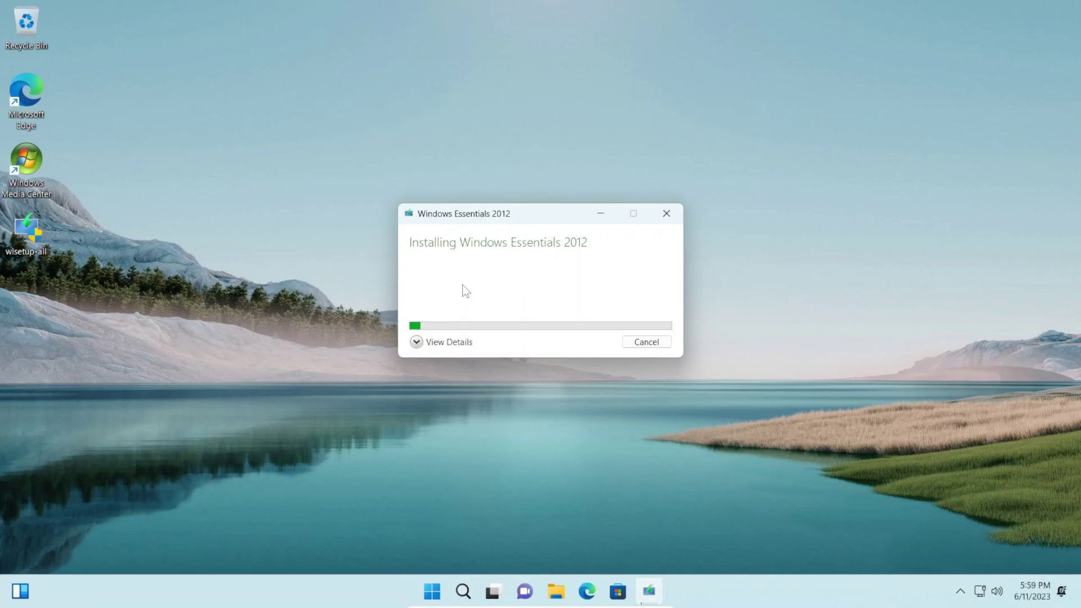
pyautogui.click(417, 342)
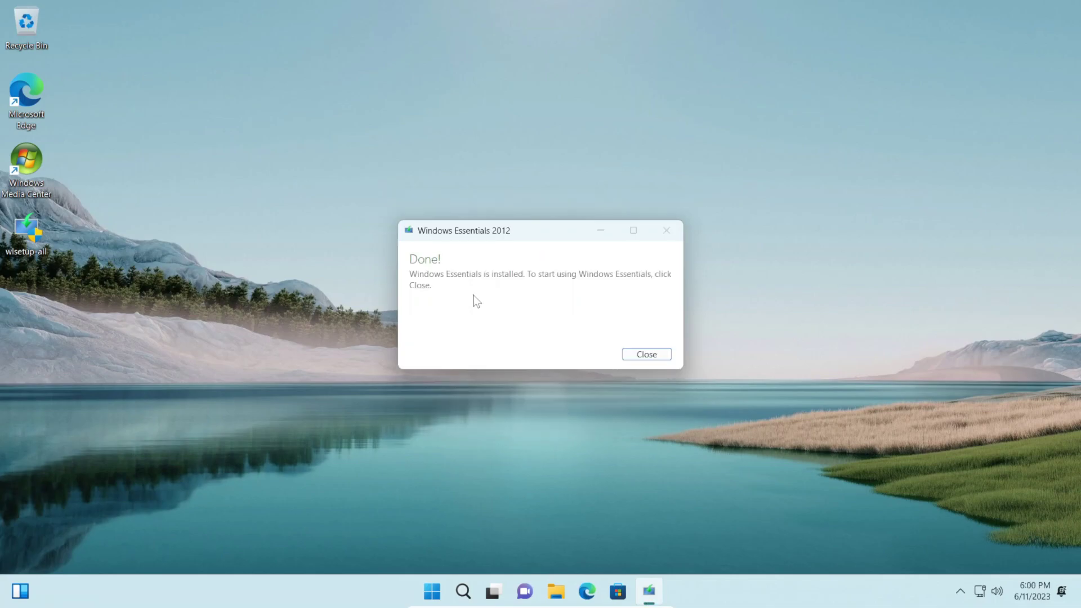
pyautogui.click(646, 355)
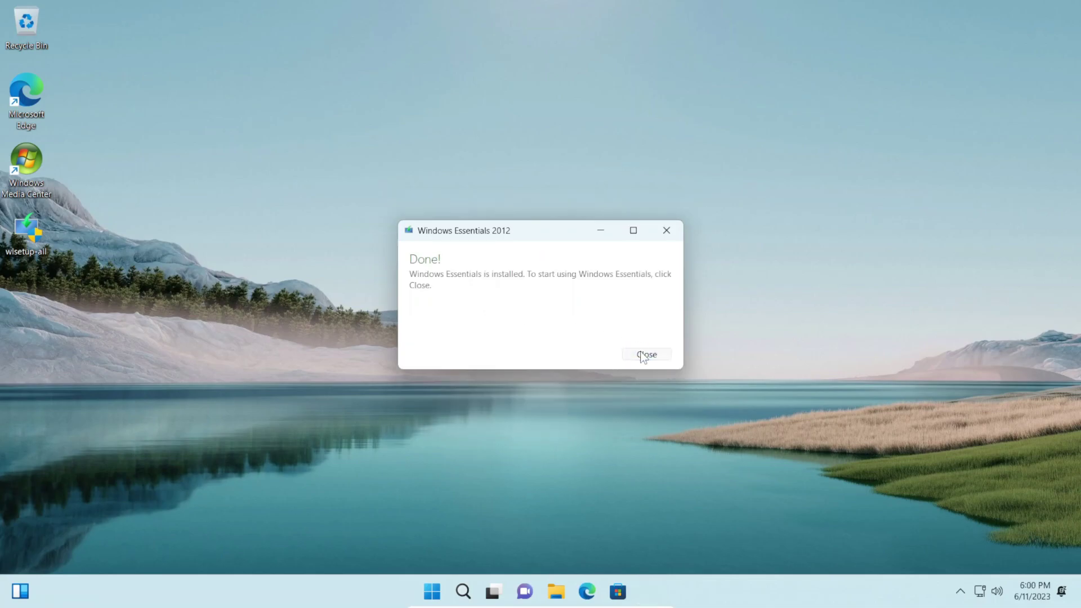
# - Show the Start menu's All apps list to locate the new Windows Live entries
pyautogui.click(447, 591)
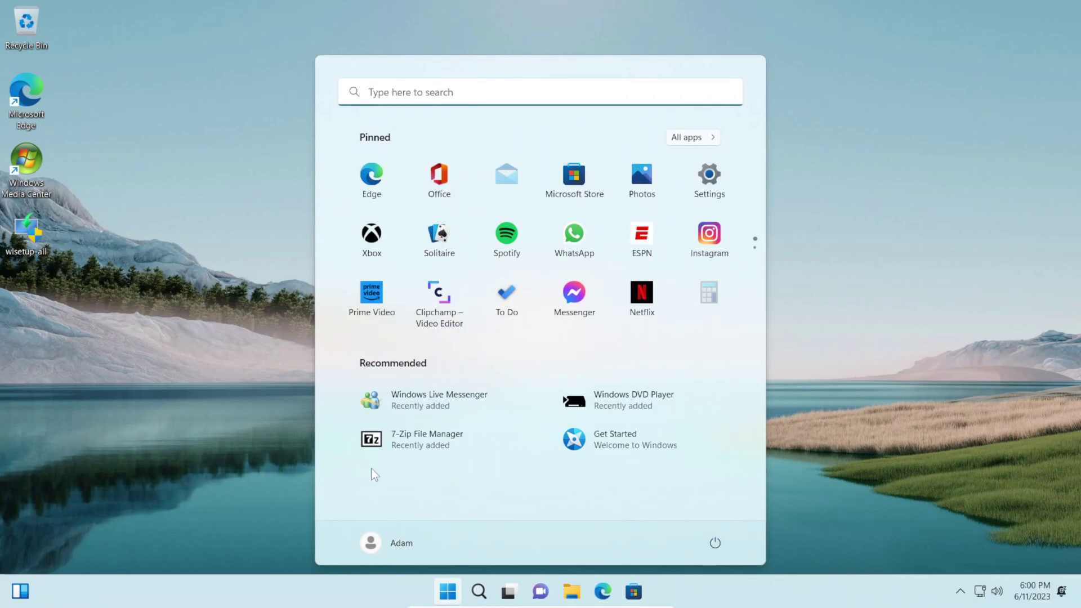
pyautogui.click(679, 136)
pyautogui.scroll(-3, 491, 202)
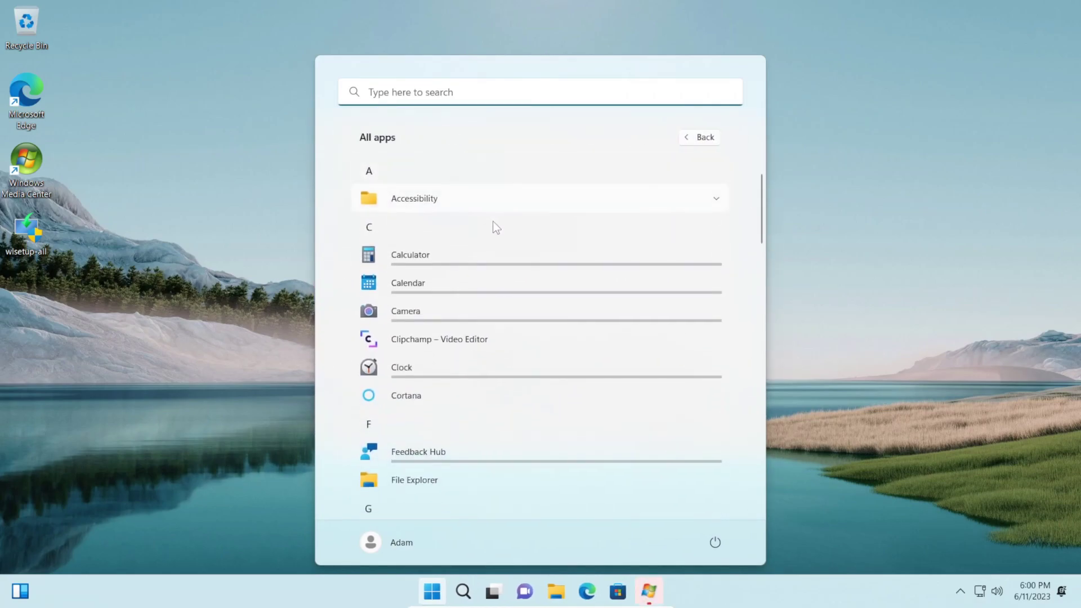
pyautogui.scroll(-4, 499, 242)
pyautogui.scroll(-1, 498, 242)
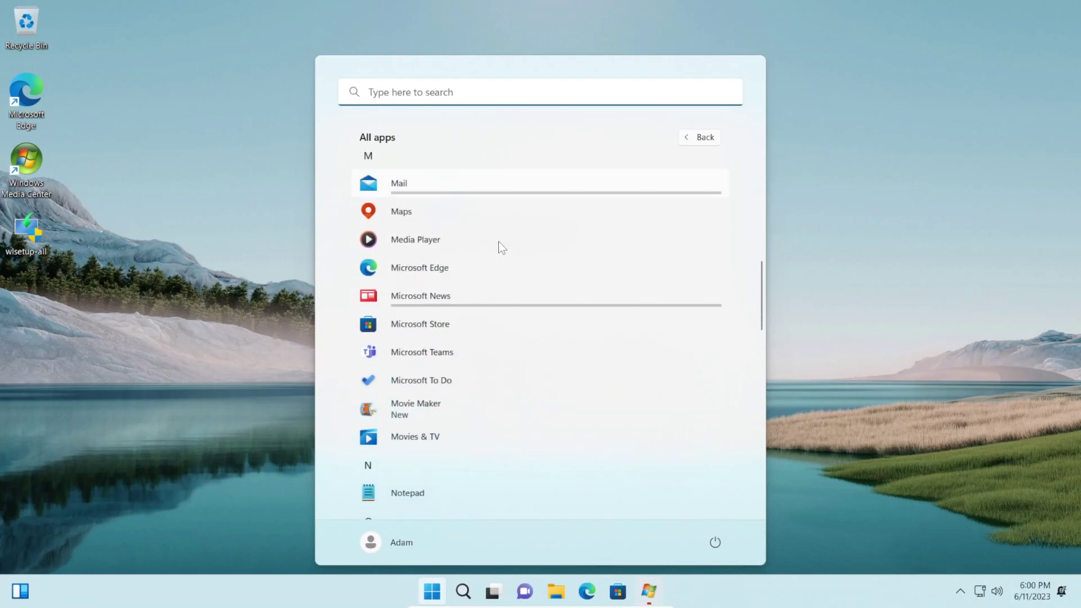
pyautogui.scroll(-1, 498, 242)
pyautogui.scroll(-2, 428, 296)
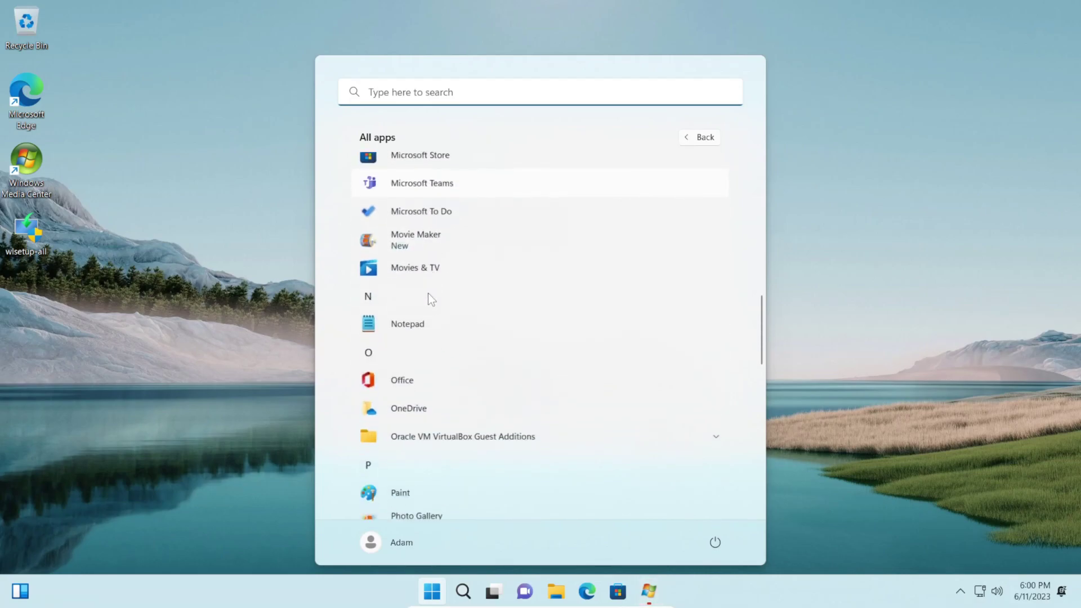
pyautogui.scroll(-1, 428, 296)
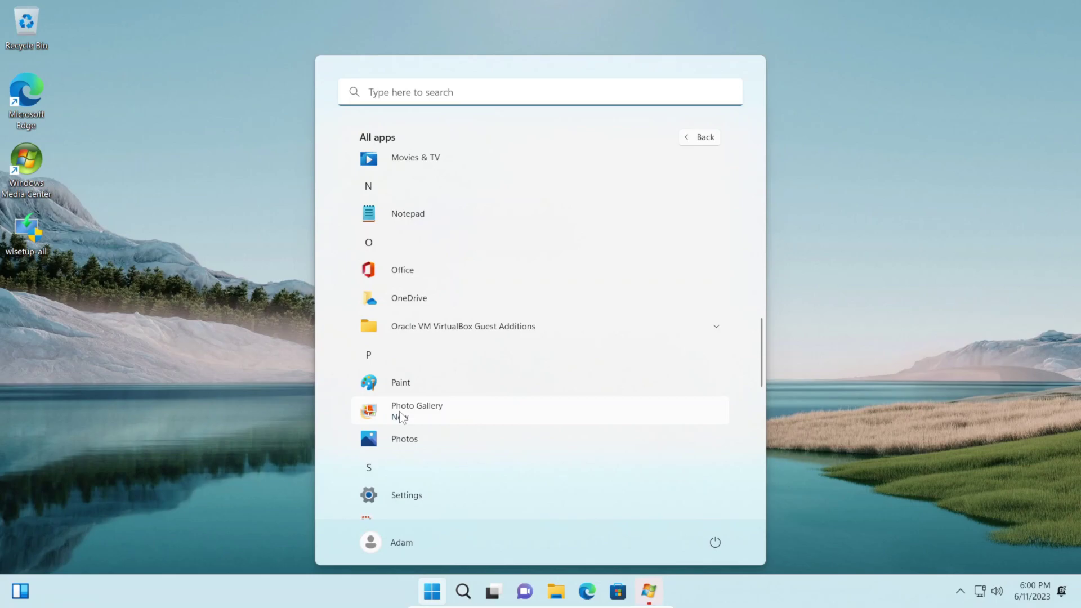
pyautogui.scroll(-1, 436, 237)
pyautogui.scroll(-3, 439, 254)
pyautogui.scroll(-2, 444, 272)
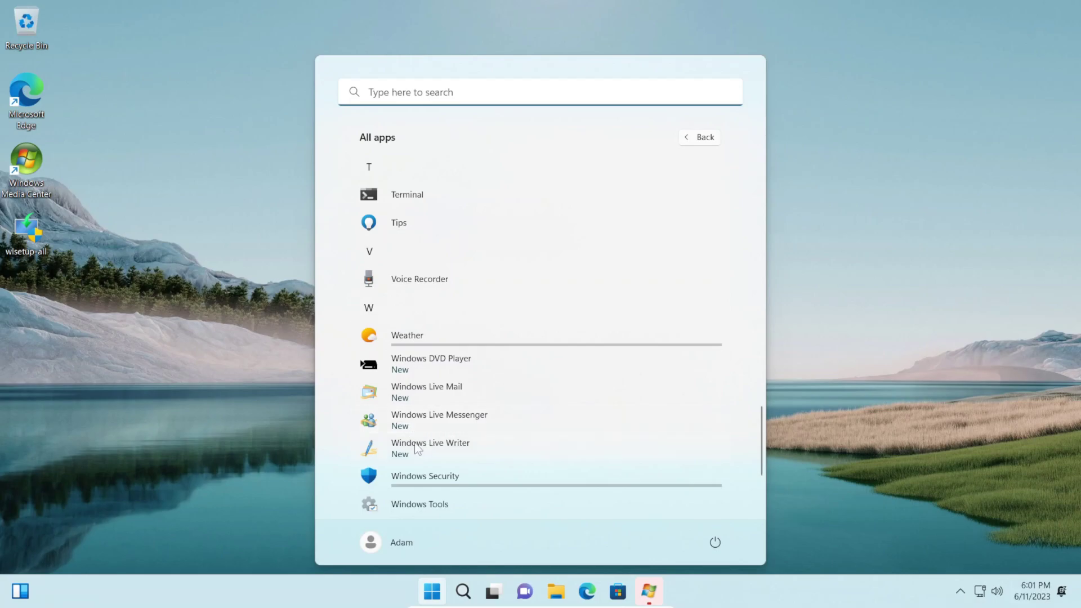
pyautogui.scroll(-1, 481, 384)
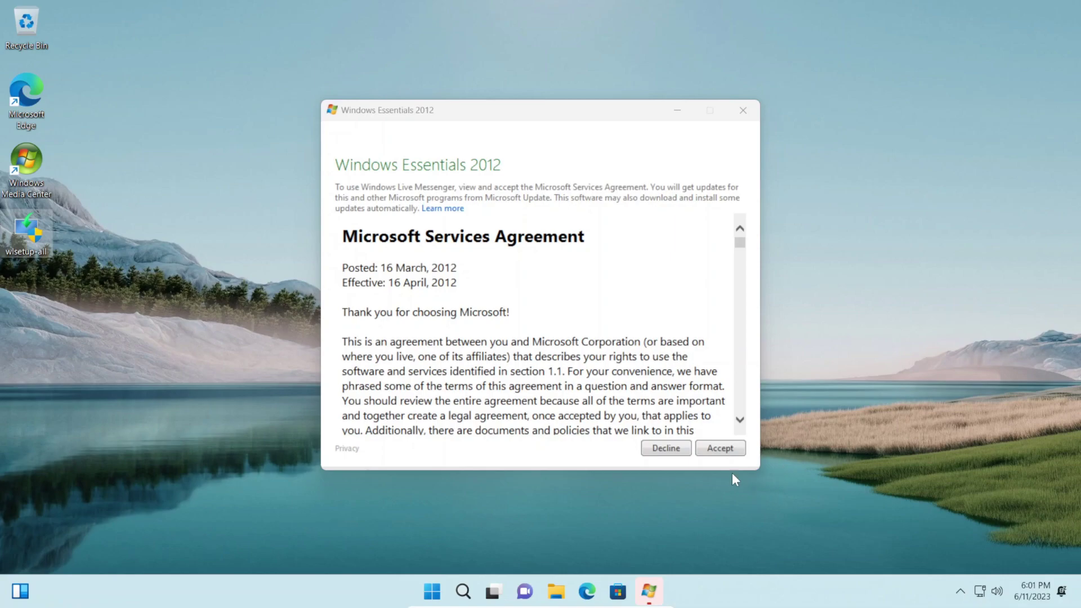
# - Accept the Microsoft Services Agreement in Windows Live Messenger to reach its sign-in page
pyautogui.click(719, 448)
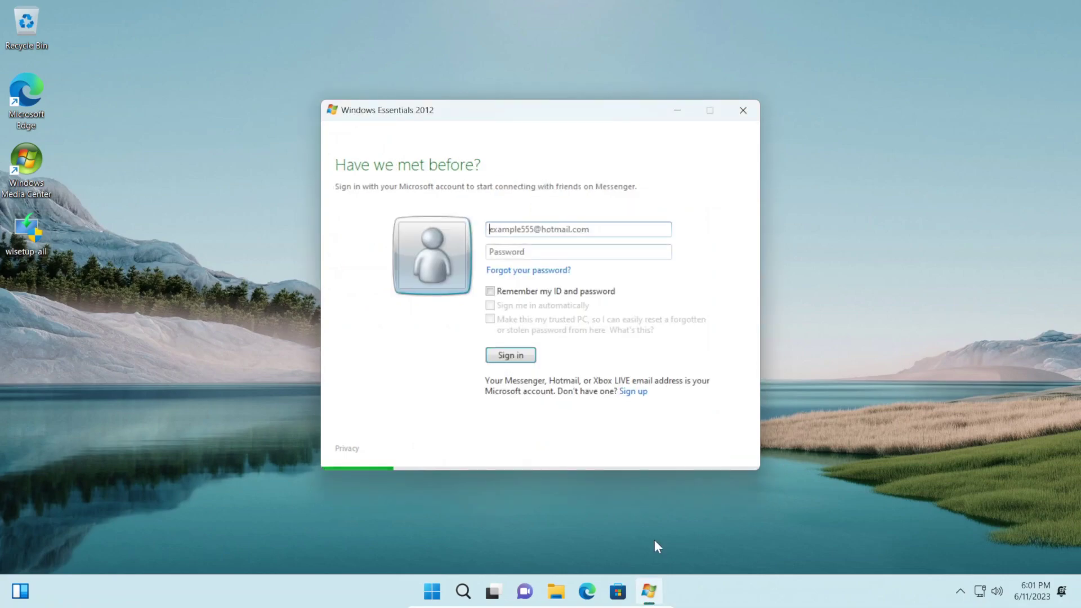